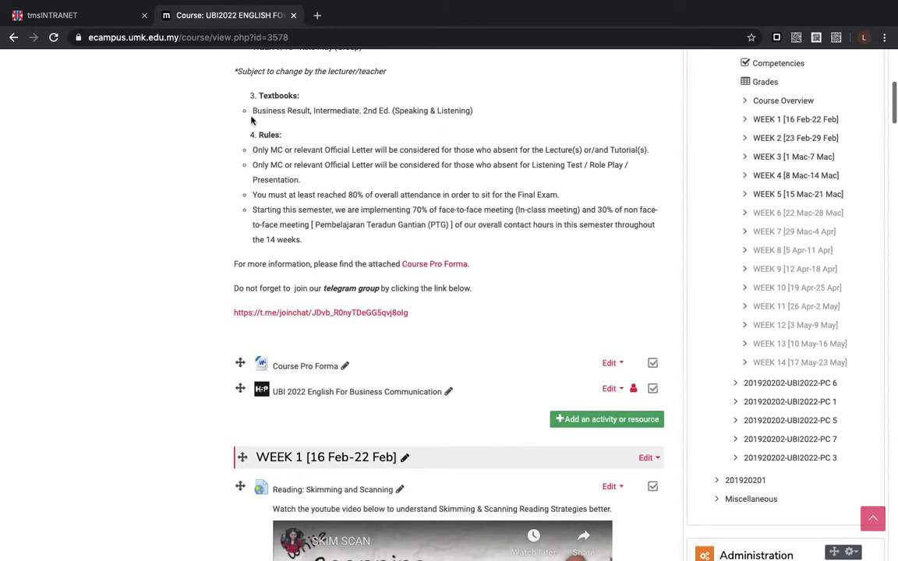
Start a backup of the UBI2022 PC 2 course and accept the default initial settings.
{"action": "scroll", "coordinate": [251, 121], "scroll_direction": "down", "scroll_amount": 1}
{"action": "scroll", "coordinate": [251, 120], "scroll_direction": "down", "scroll_amount": 2}
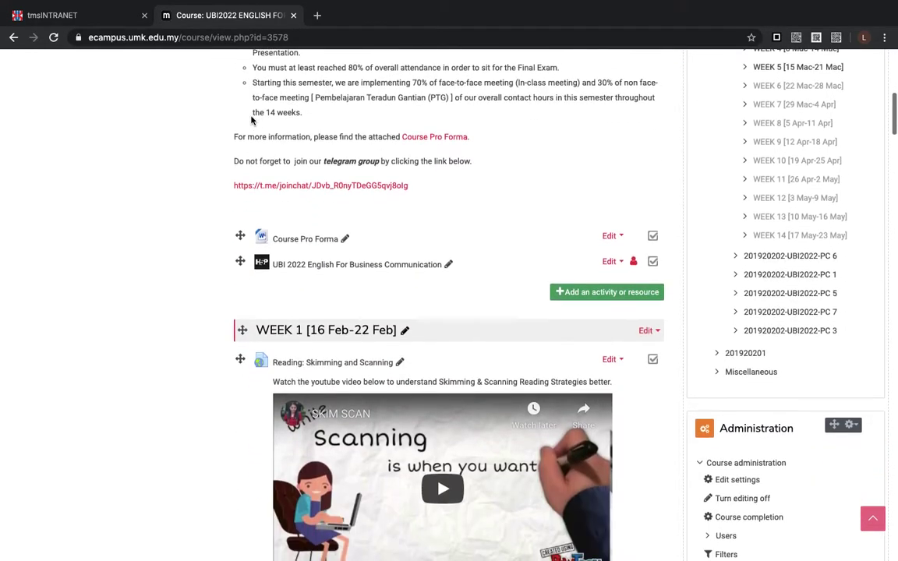
{"action": "scroll", "coordinate": [251, 121], "scroll_direction": "down", "scroll_amount": 10}
{"action": "scroll", "coordinate": [251, 121], "scroll_direction": "down", "scroll_amount": 6}
{"action": "scroll", "coordinate": [251, 121], "scroll_direction": "up", "scroll_amount": 12}
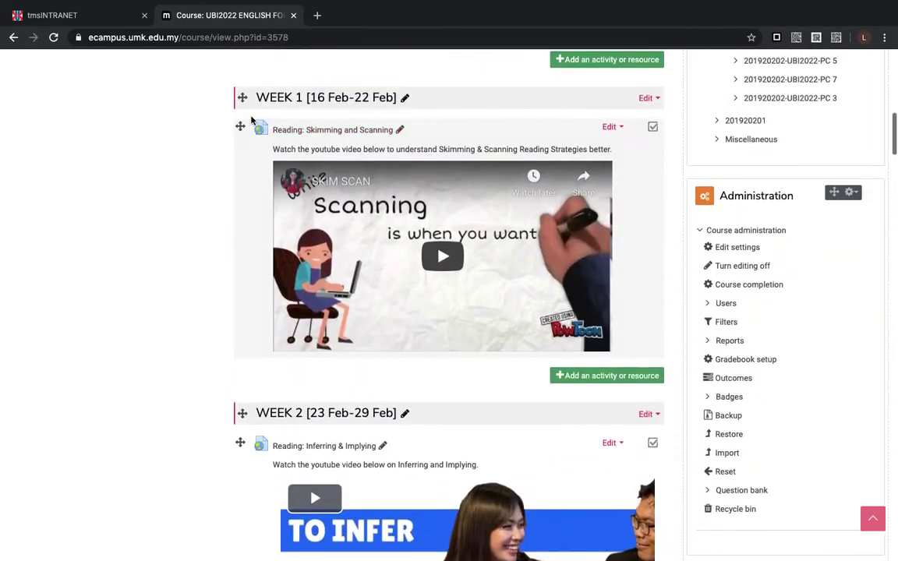
{"action": "scroll", "coordinate": [251, 120], "scroll_direction": "down", "scroll_amount": 1}
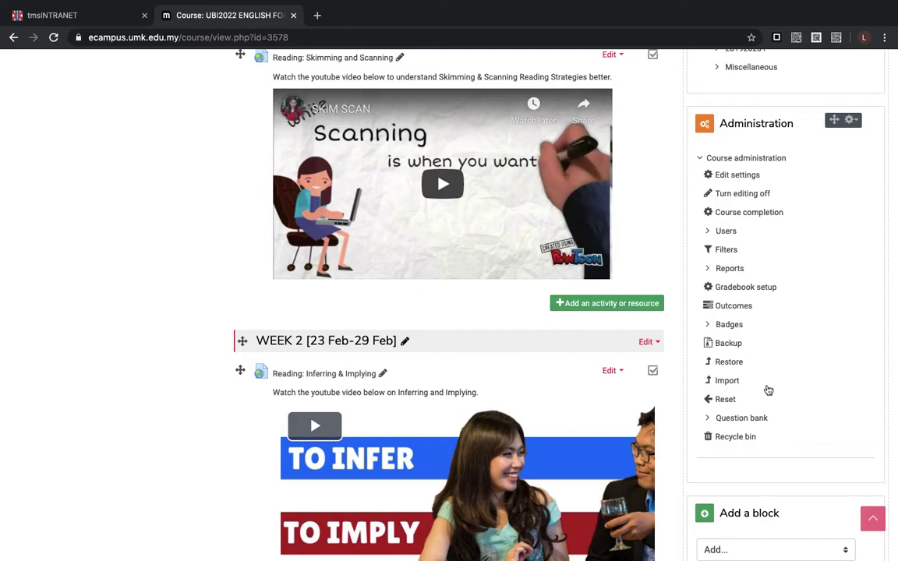
{"action": "left_click", "coordinate": [723, 346]}
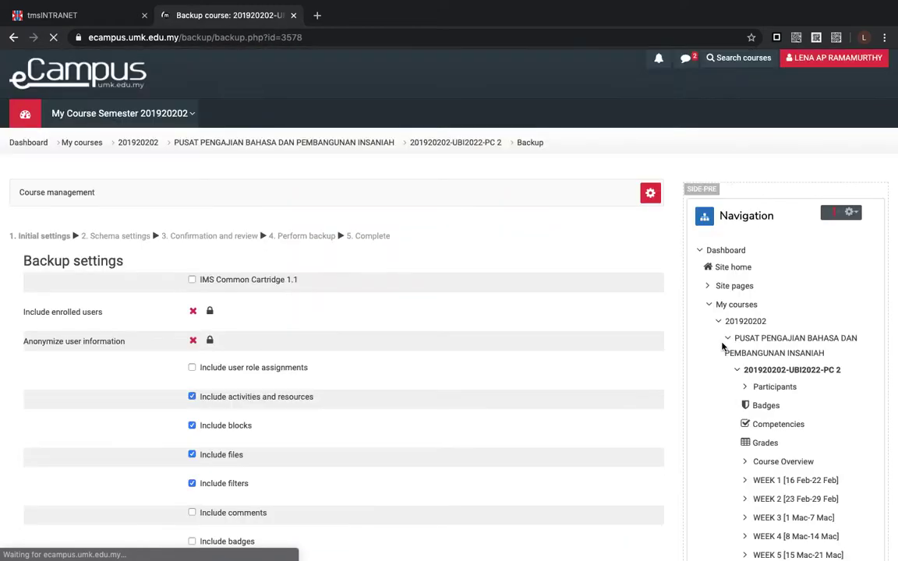
{"action": "scroll", "coordinate": [722, 347], "scroll_direction": "down", "scroll_amount": 6}
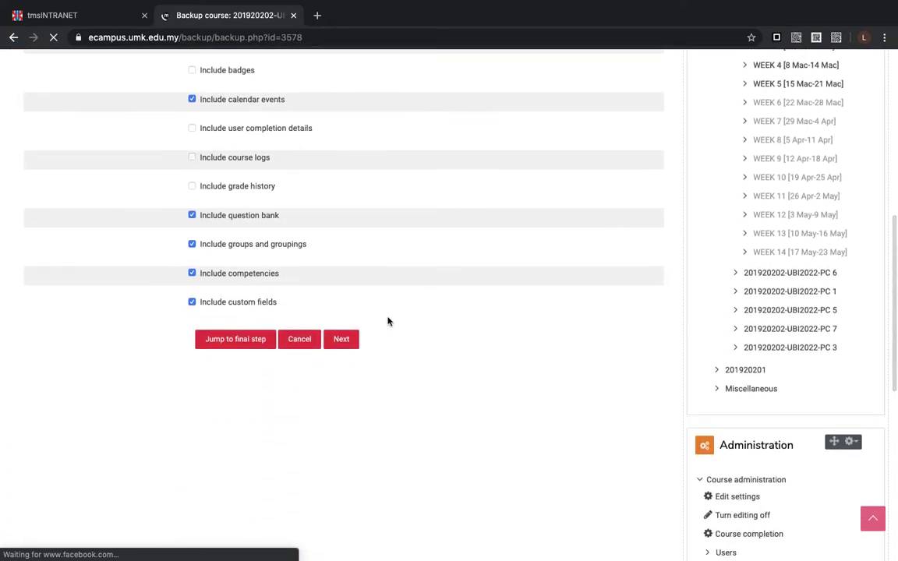
{"action": "left_click", "coordinate": [345, 340]}
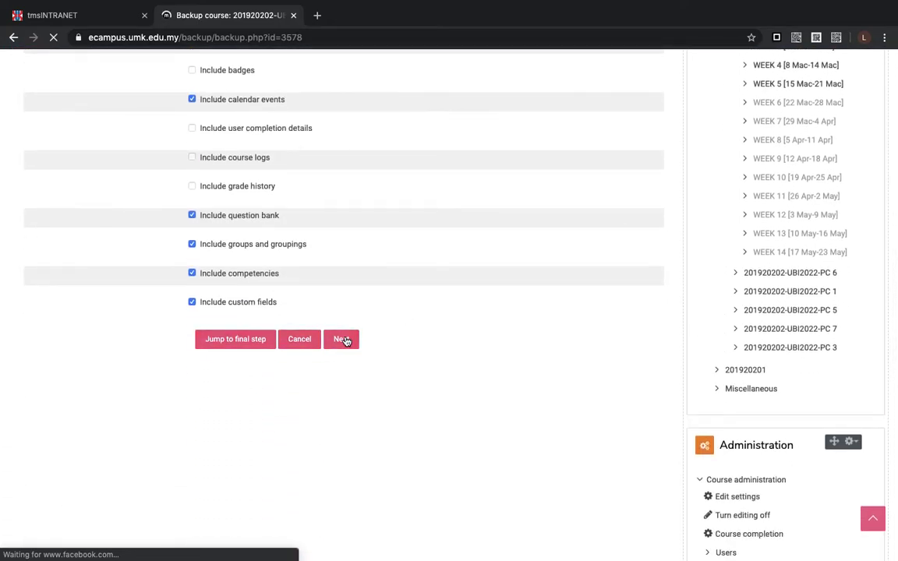
Deselect all sections and activities in the backup's schema settings.
{"action": "scroll", "coordinate": [346, 341], "scroll_direction": "down", "scroll_amount": 2}
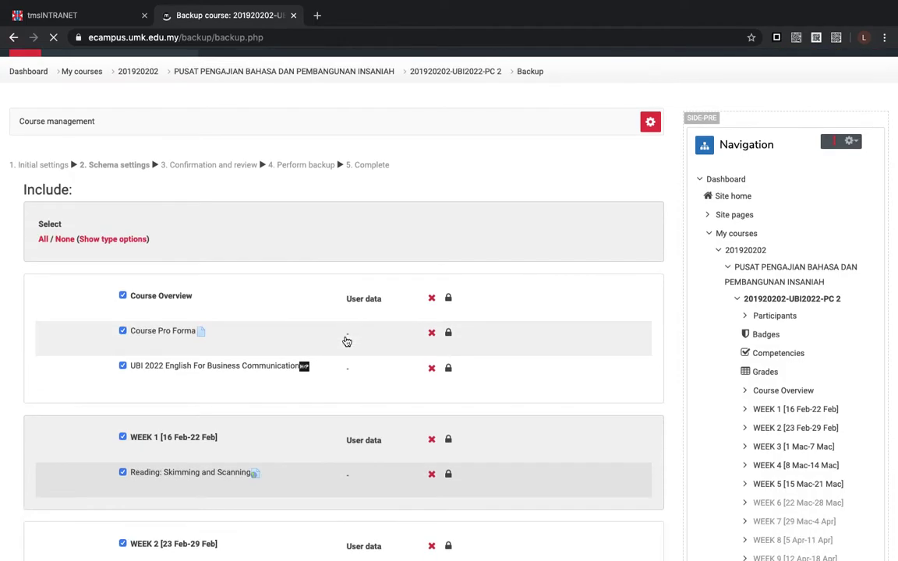
{"action": "scroll", "coordinate": [347, 341], "scroll_direction": "down", "scroll_amount": 4}
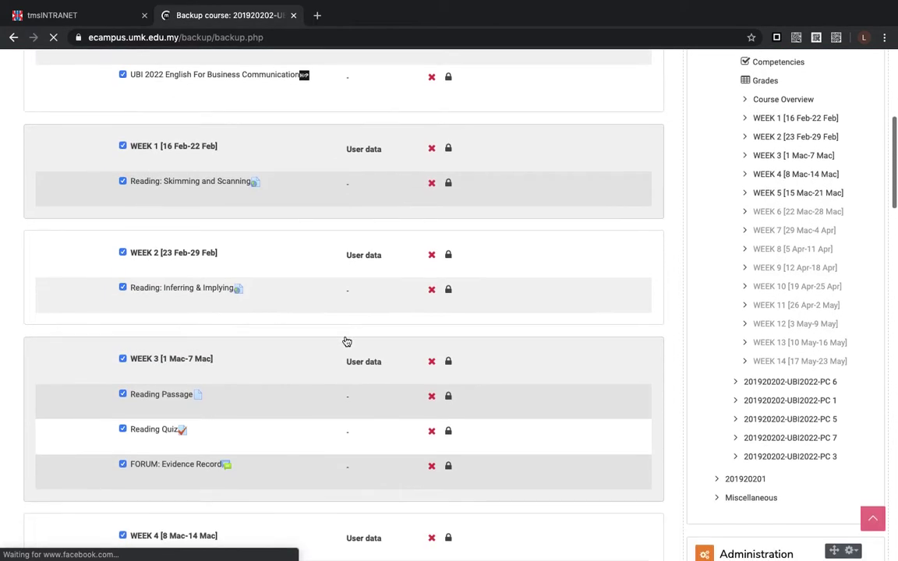
{"action": "scroll", "coordinate": [347, 342], "scroll_direction": "down", "scroll_amount": 1}
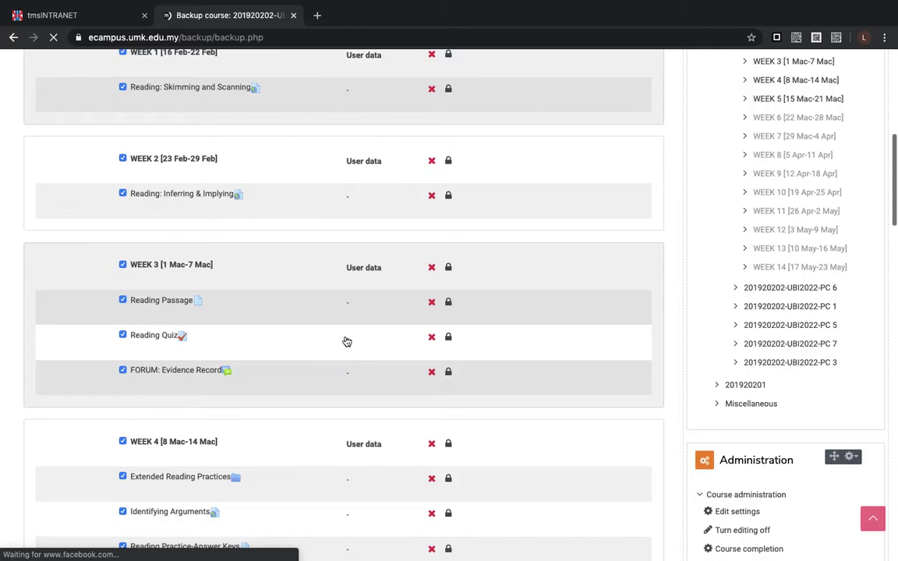
{"action": "scroll", "coordinate": [347, 341], "scroll_direction": "up", "scroll_amount": 3}
{"action": "scroll", "coordinate": [347, 342], "scroll_direction": "up", "scroll_amount": 2}
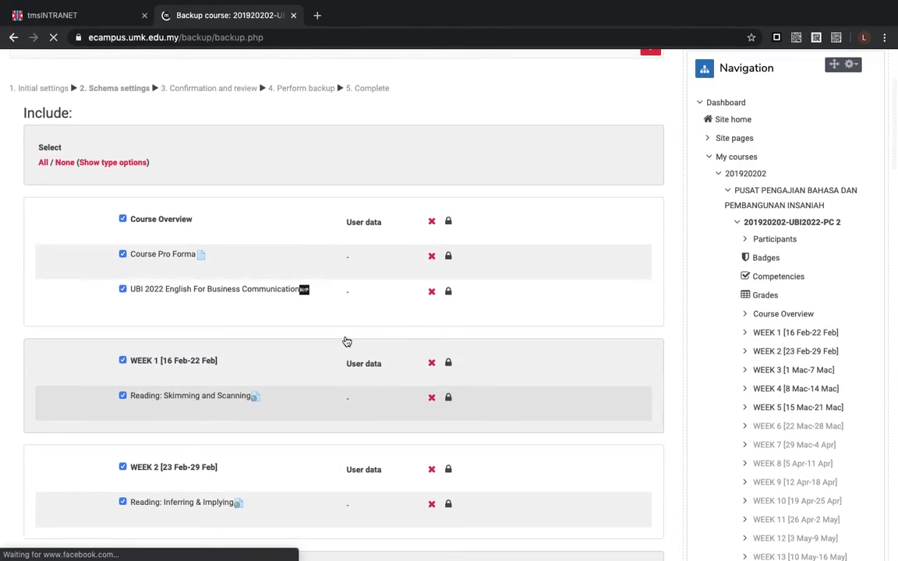
{"action": "left_click", "coordinate": [63, 163]}
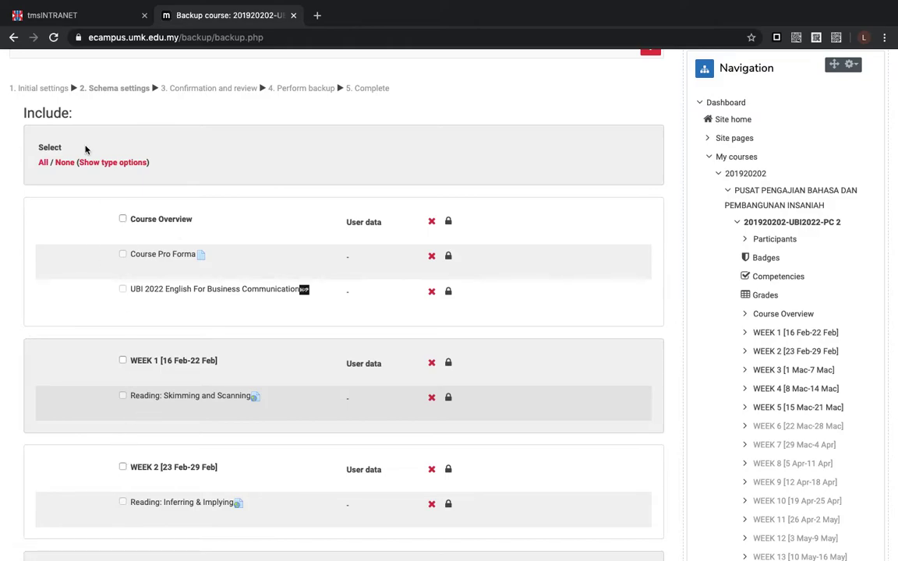
Include the WEEK 8 [5 Apr-11 Apr] section with its Testing quiz and proceed to the confirmation and review stage.
{"action": "scroll", "coordinate": [219, 435], "scroll_direction": "down", "scroll_amount": 12}
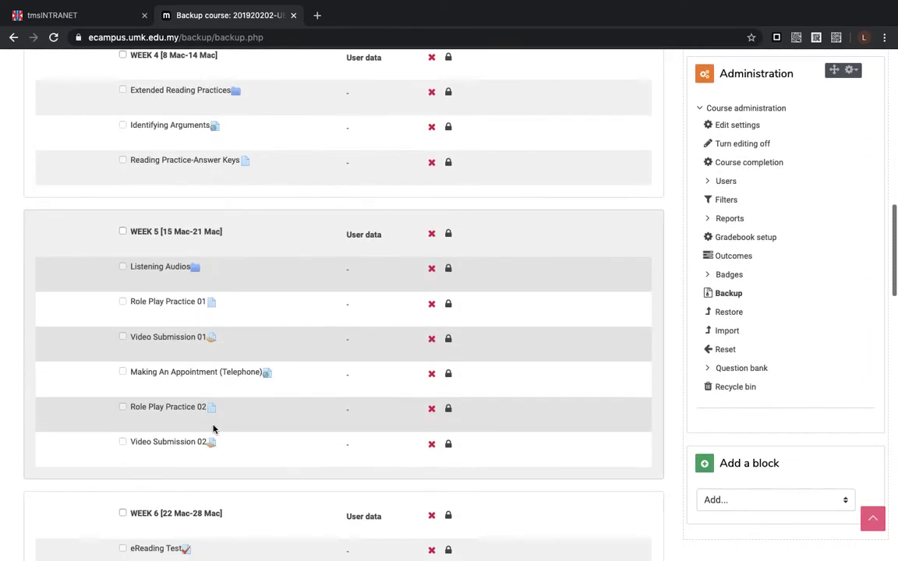
{"action": "scroll", "coordinate": [215, 429], "scroll_direction": "down", "scroll_amount": 8}
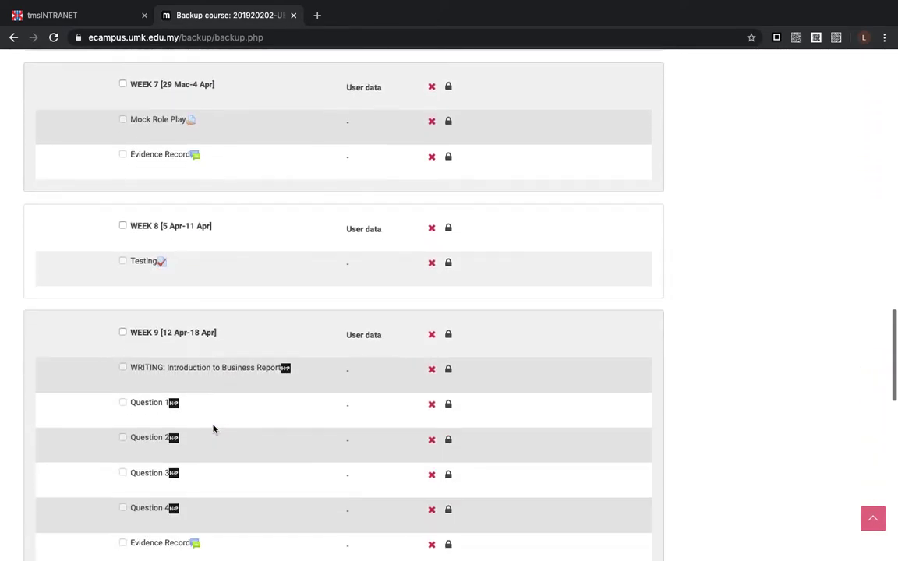
{"action": "scroll", "coordinate": [200, 437], "scroll_direction": "down", "scroll_amount": 1}
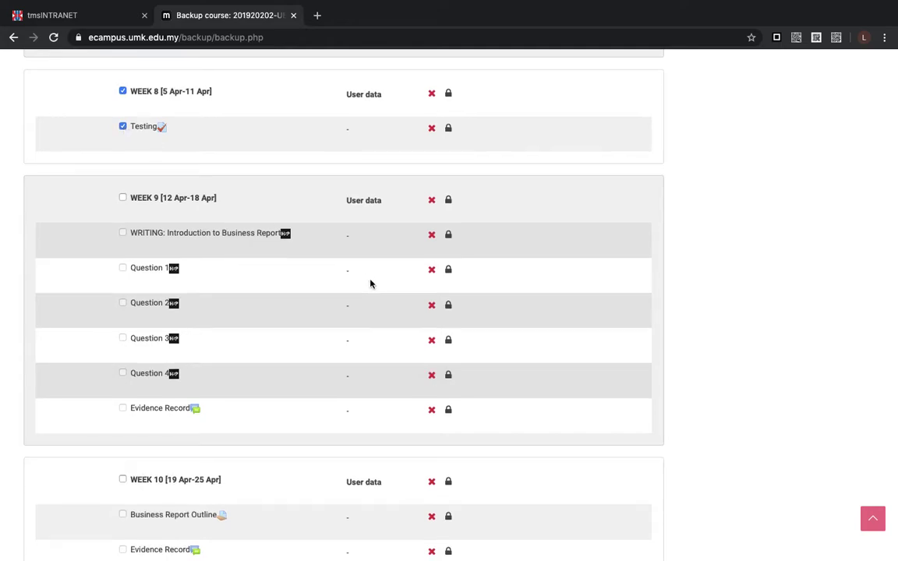
{"action": "scroll", "coordinate": [370, 285], "scroll_direction": "down", "scroll_amount": 10}
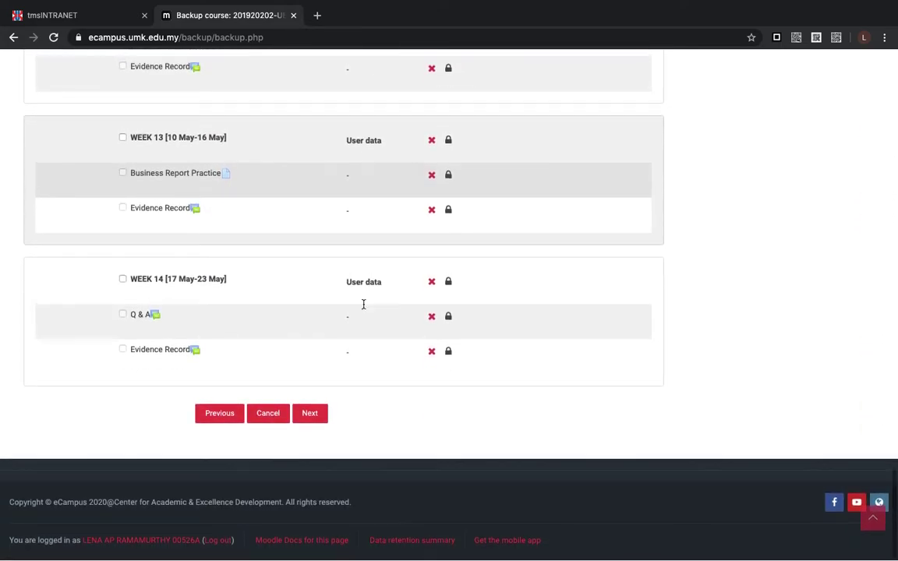
{"action": "left_click", "coordinate": [310, 417]}
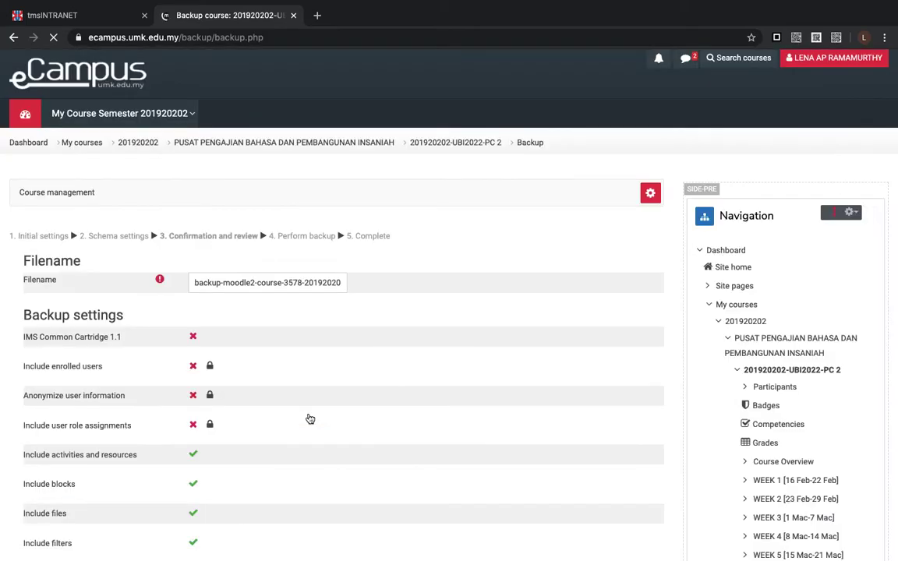
Review the included items, perform the backup and continue to the backup files page.
{"action": "scroll", "coordinate": [417, 431], "scroll_direction": "down", "scroll_amount": 10}
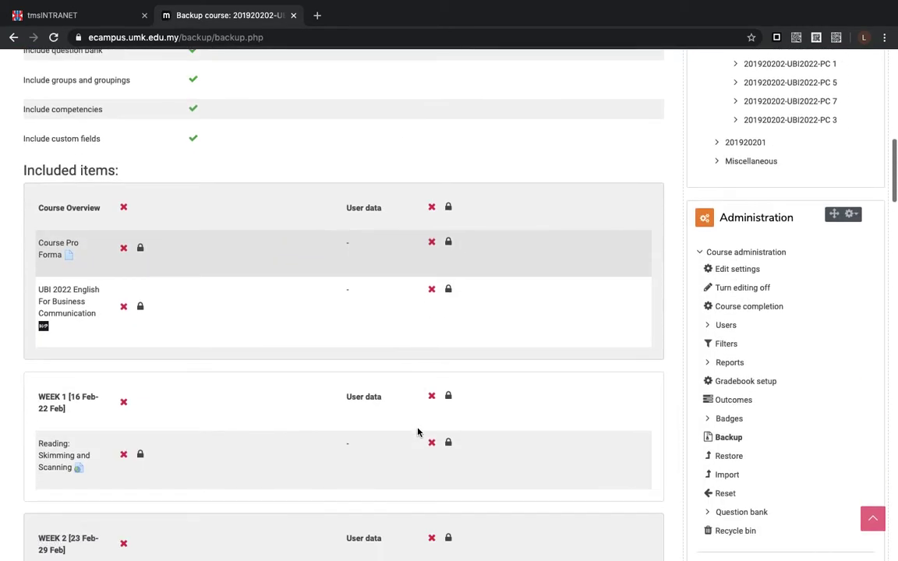
{"action": "scroll", "coordinate": [417, 431], "scroll_direction": "down", "scroll_amount": 20}
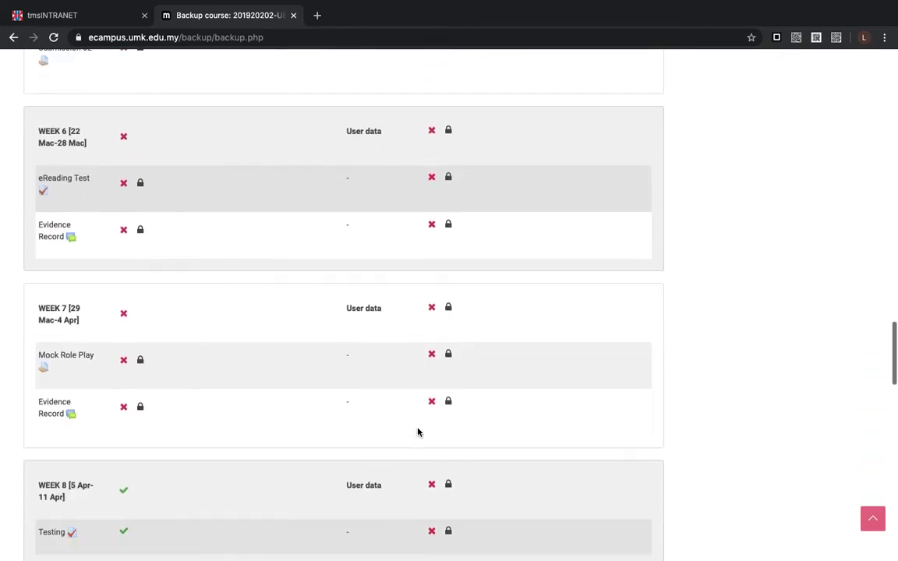
{"action": "scroll", "coordinate": [417, 431], "scroll_direction": "down", "scroll_amount": 18}
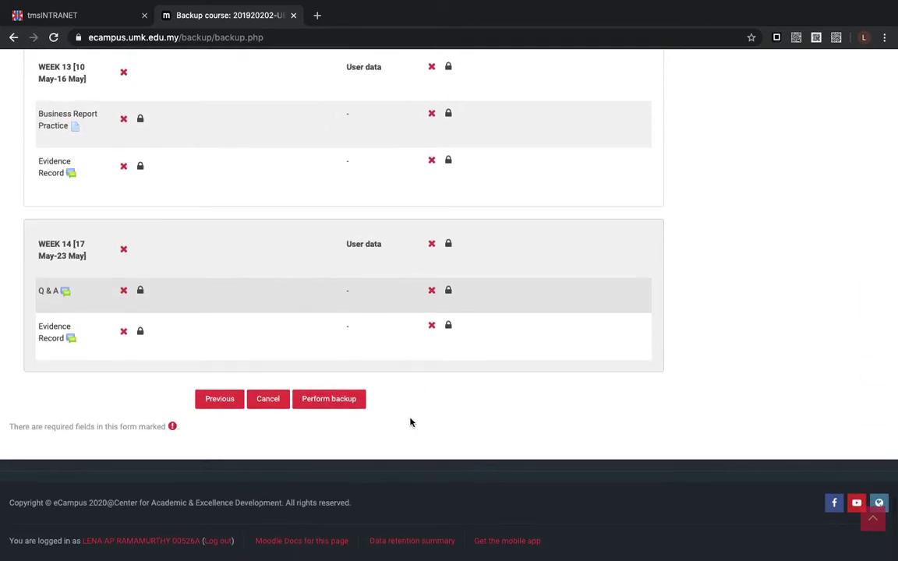
{"action": "left_click", "coordinate": [320, 404]}
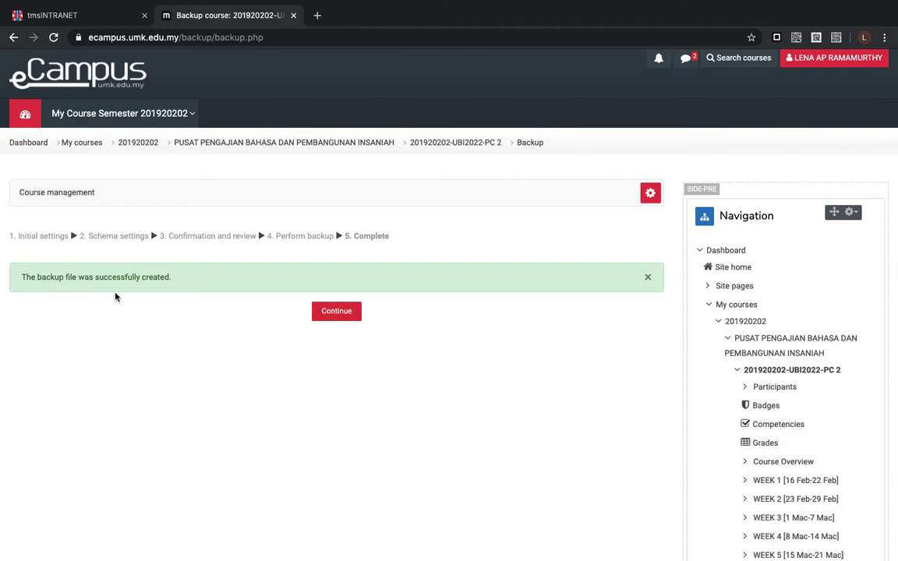
{"action": "left_click", "coordinate": [335, 313]}
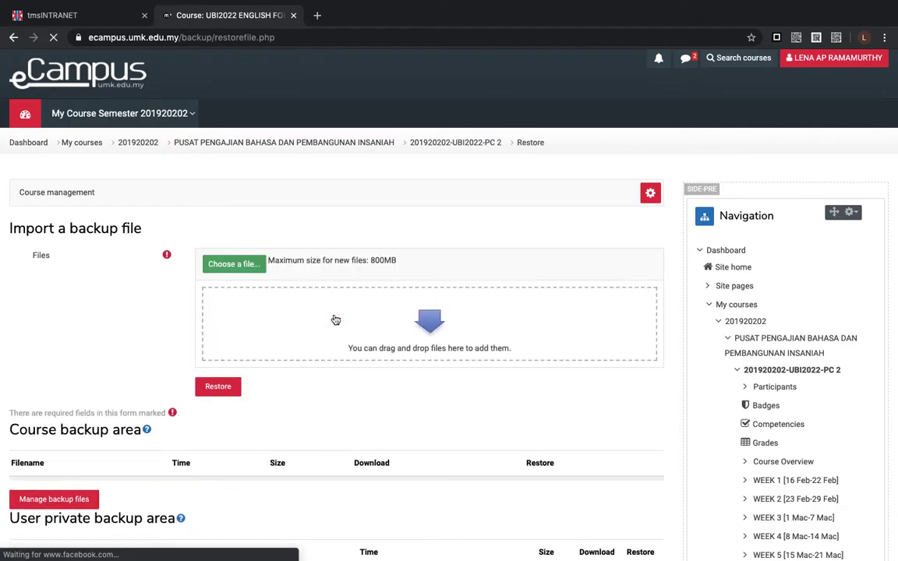
{"action": "scroll", "coordinate": [335, 320], "scroll_direction": "down", "scroll_amount": 3}
{"action": "scroll", "coordinate": [335, 319], "scroll_direction": "down", "scroll_amount": 2}
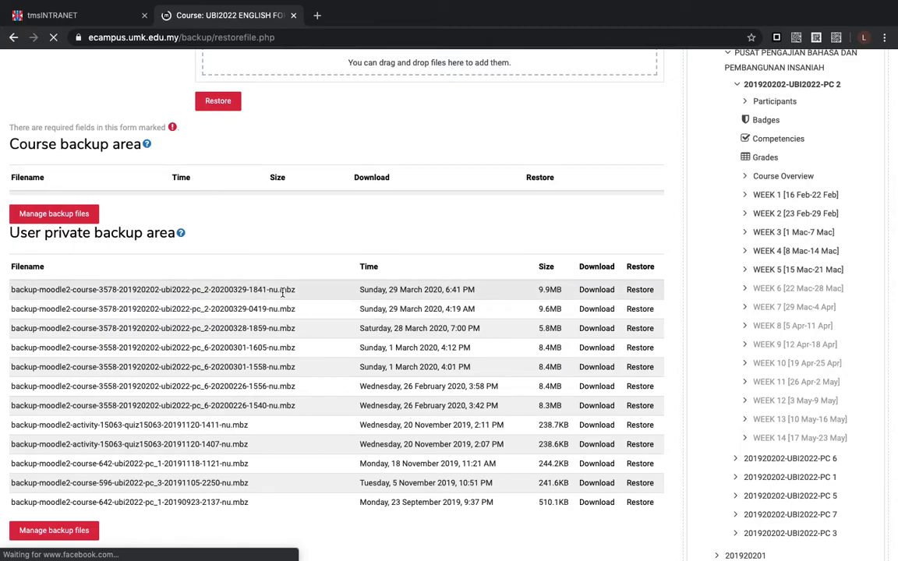
{"action": "left_click", "coordinate": [594, 291]}
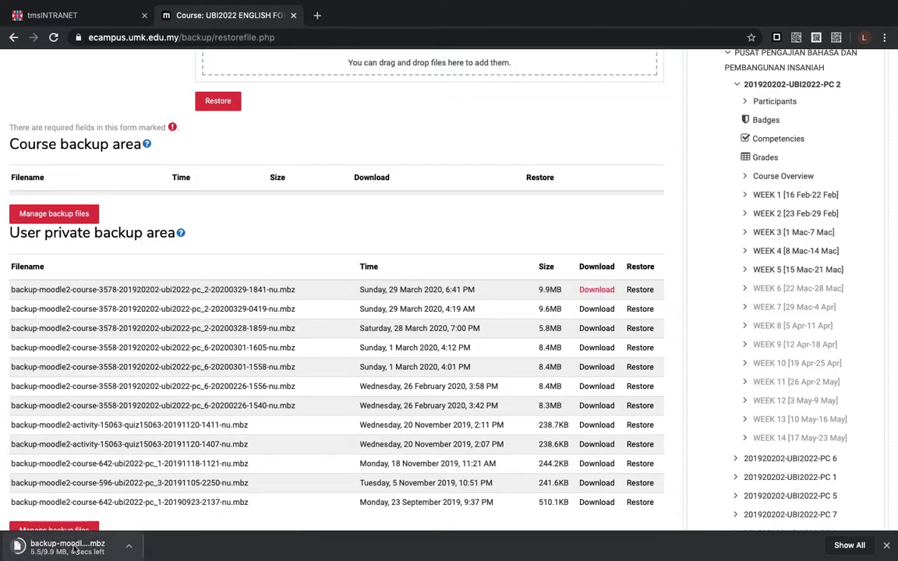
{"action": "mouse_move", "coordinate": [287, 4]}
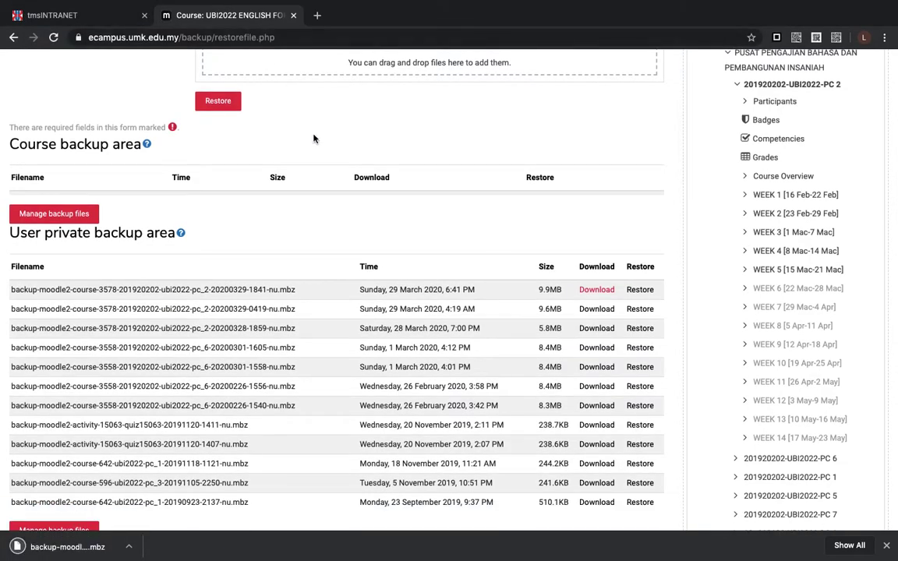
Open the PC 2 course's Restore page and look over the import area and private backup files.
{"action": "scroll", "coordinate": [314, 139], "scroll_direction": "down", "scroll_amount": 8}
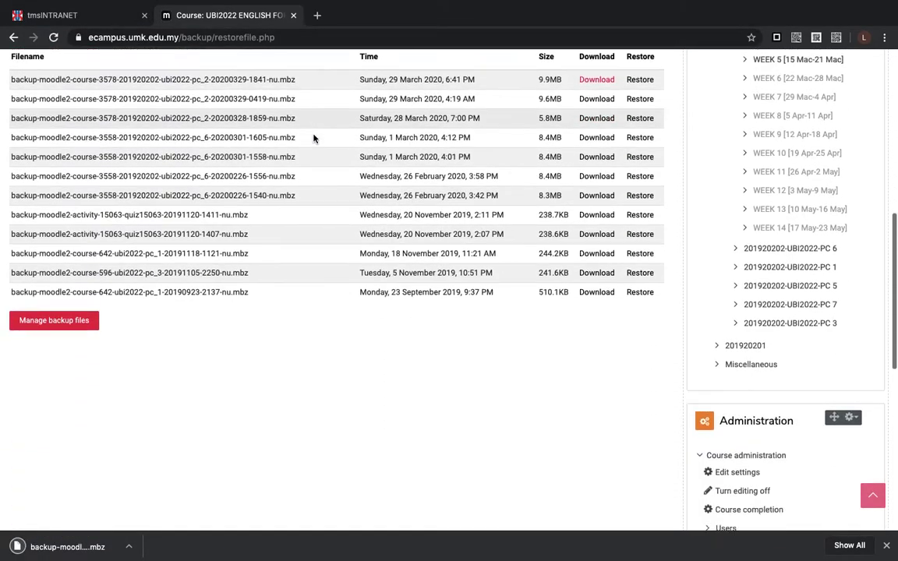
{"action": "scroll", "coordinate": [255, 187], "scroll_direction": "down", "scroll_amount": 2}
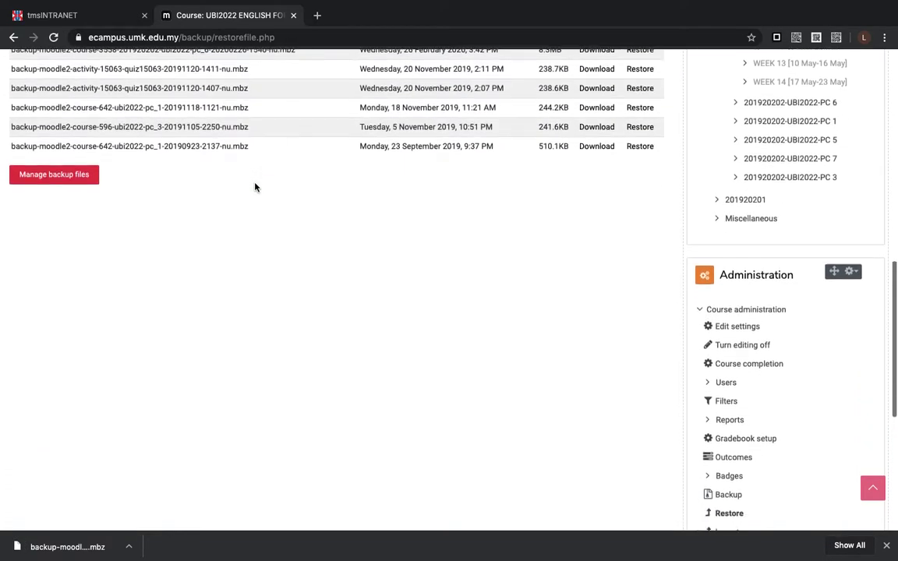
{"action": "scroll", "coordinate": [254, 187], "scroll_direction": "down", "scroll_amount": 2}
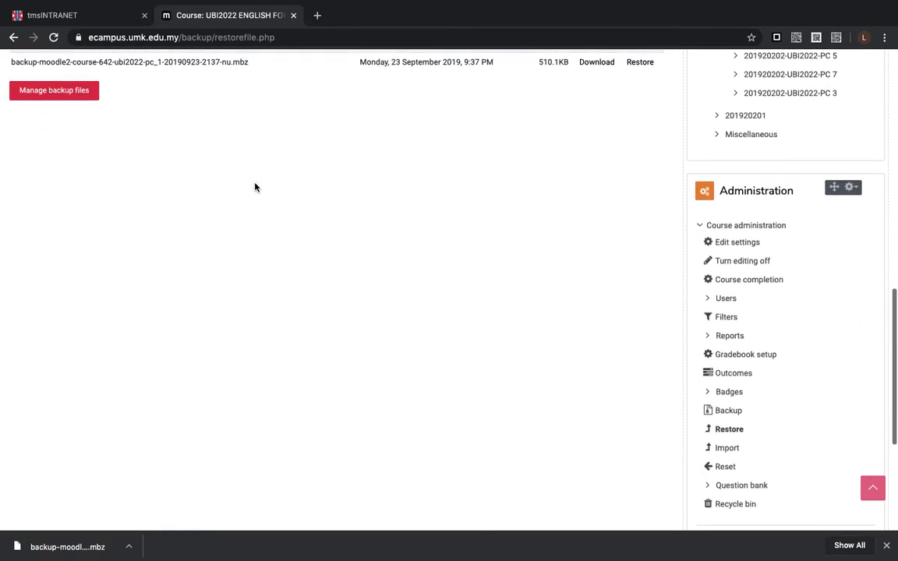
{"action": "scroll", "coordinate": [254, 187], "scroll_direction": "up", "scroll_amount": 2}
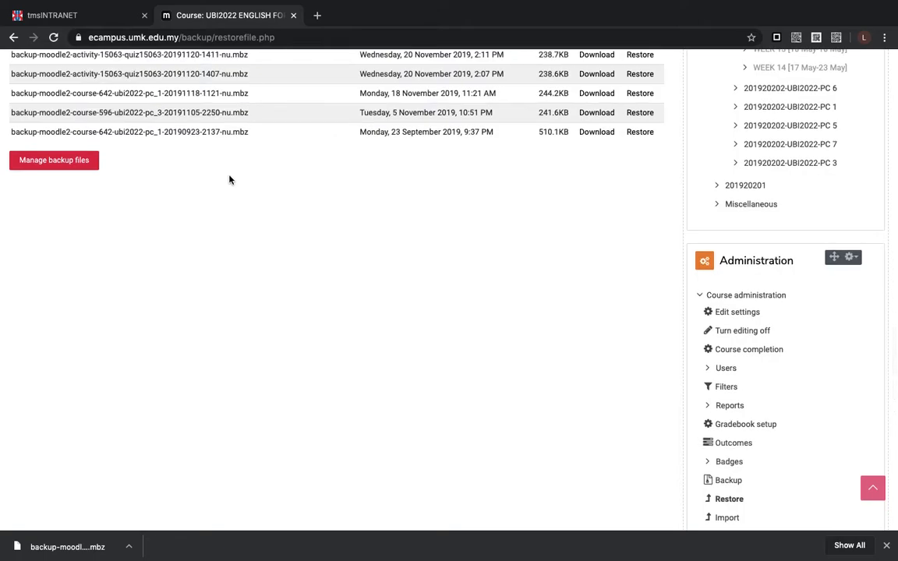
{"action": "scroll", "coordinate": [402, 248], "scroll_direction": "down", "scroll_amount": 4}
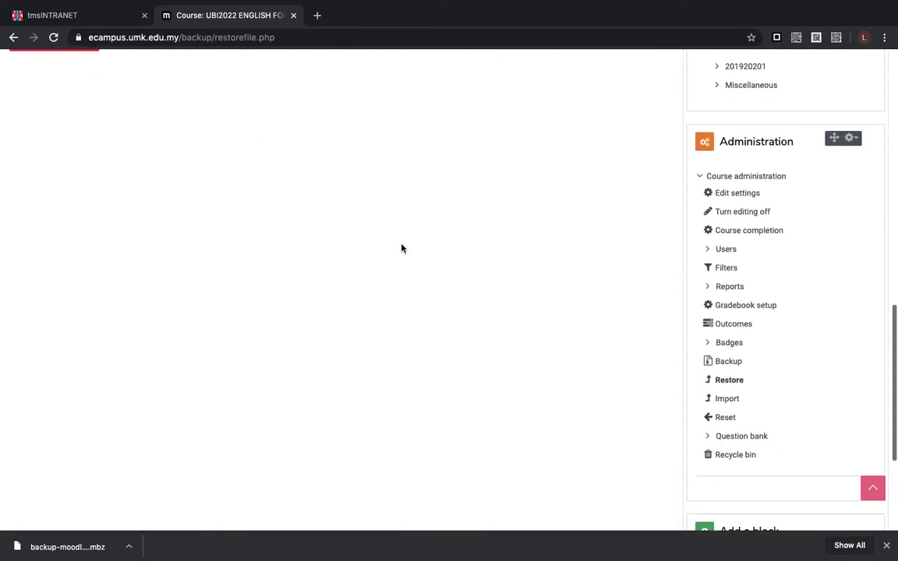
{"action": "left_click", "coordinate": [720, 373]}
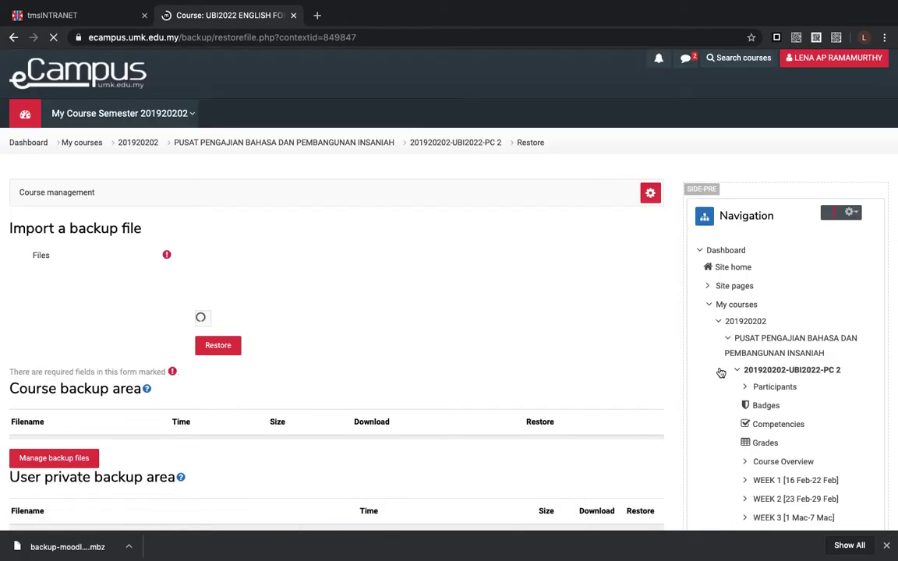
{"action": "scroll", "coordinate": [644, 353], "scroll_direction": "down", "scroll_amount": 3}
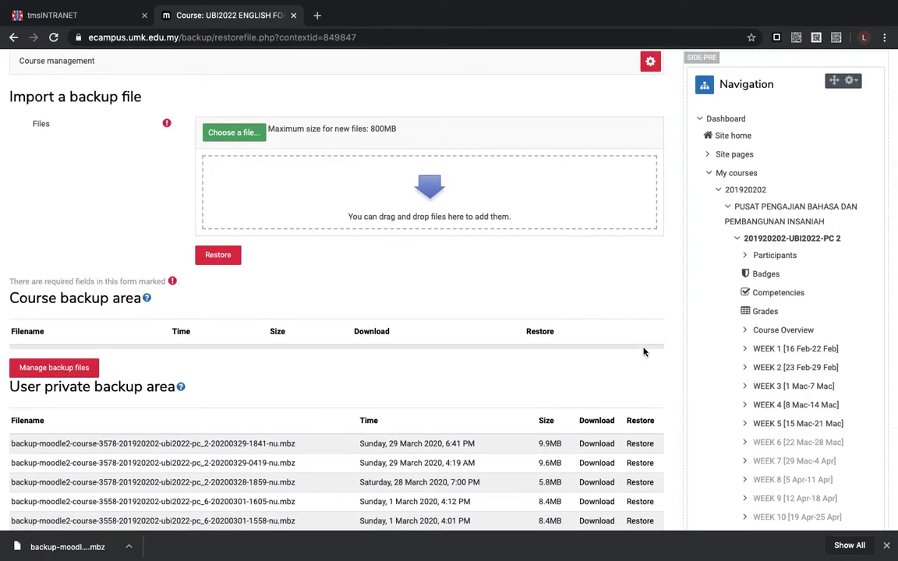
Switch to the UBI2022 English for Business Communication PC 1 course and bring up its course administration options.
{"action": "scroll", "coordinate": [643, 351], "scroll_direction": "up", "scroll_amount": 3}
{"action": "left_click", "coordinate": [156, 117]}
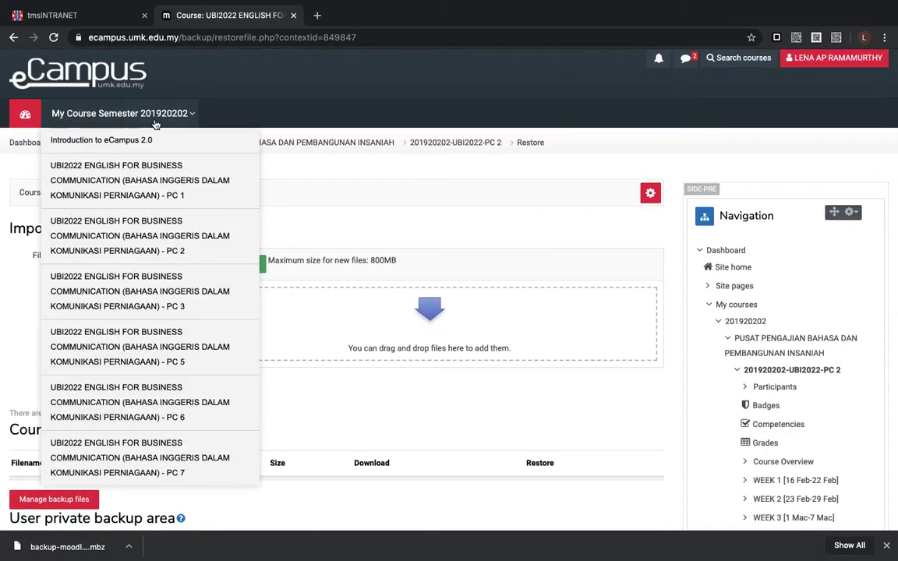
{"action": "left_click", "coordinate": [146, 191]}
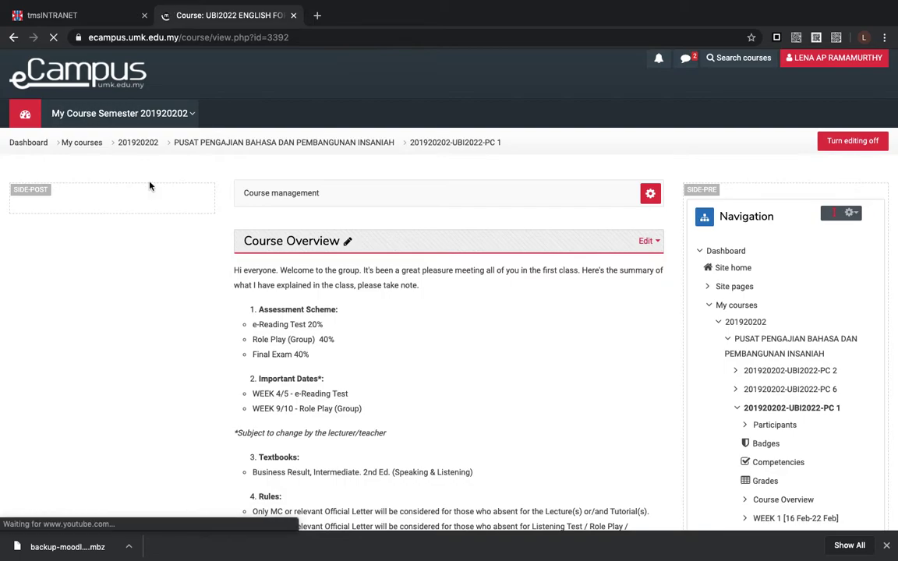
{"action": "scroll", "coordinate": [521, 313], "scroll_direction": "down", "scroll_amount": 1}
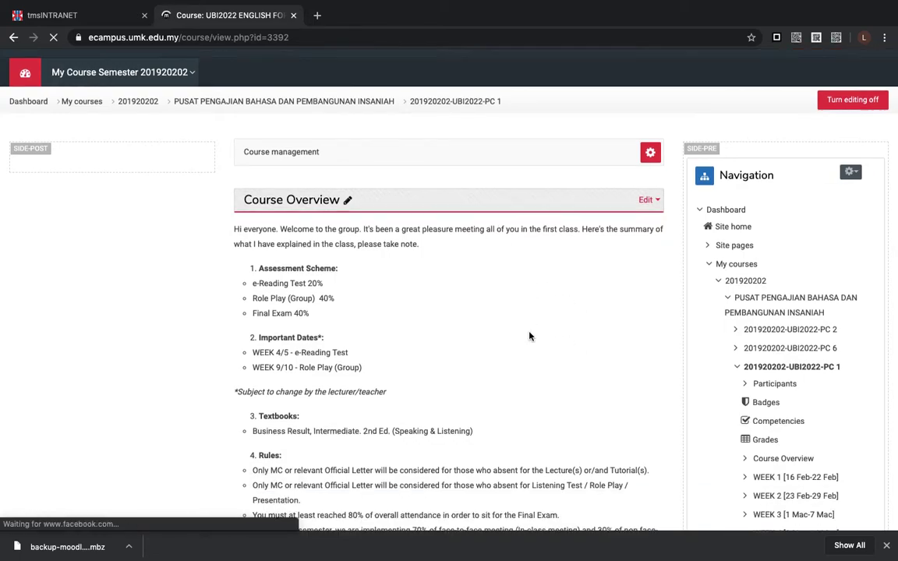
{"action": "scroll", "coordinate": [530, 337], "scroll_direction": "down", "scroll_amount": 10}
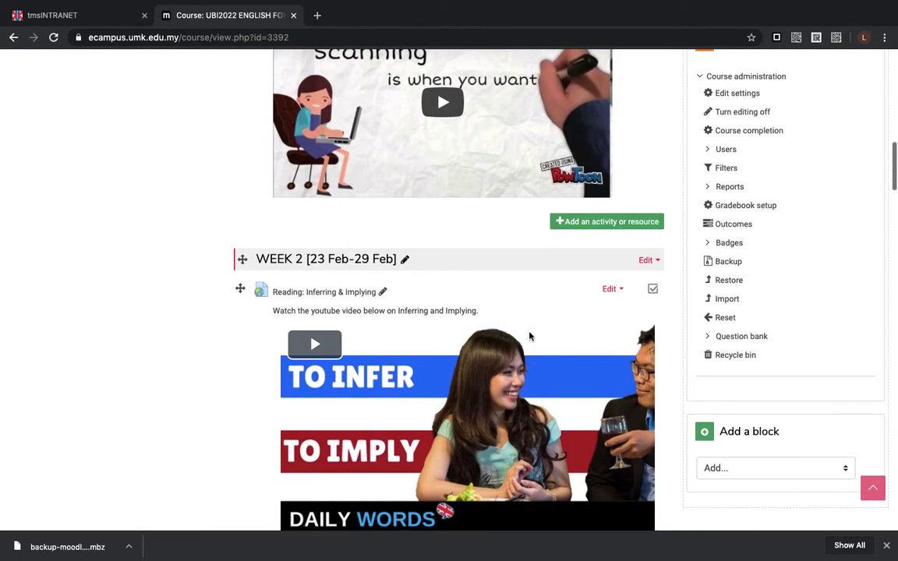
Try to upload the downloaded backup-moodle2 .mbz file on the PC 1 course's Restore page and look over the private backup area.
{"action": "left_click", "coordinate": [723, 282]}
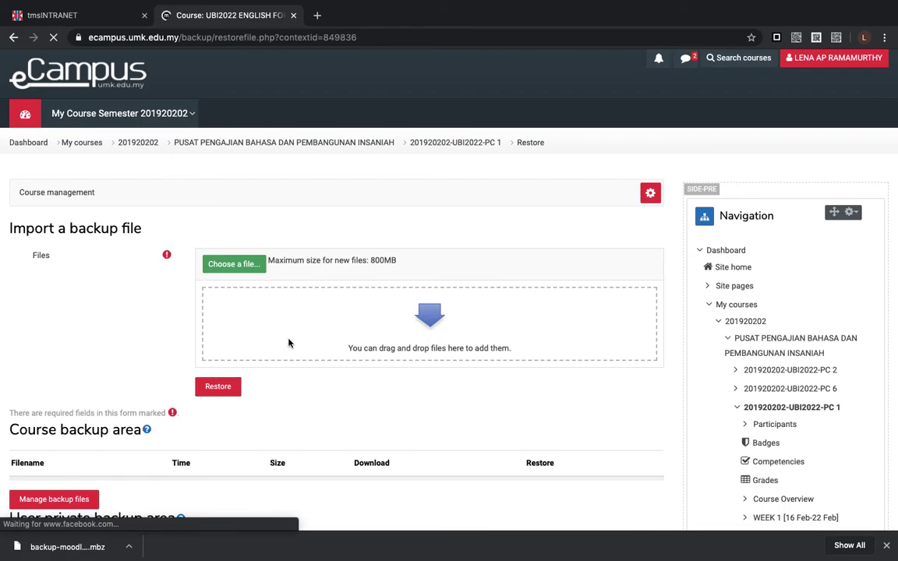
{"action": "left_click_drag", "start_coordinate": [55, 546], "coordinate": [272, 313]}
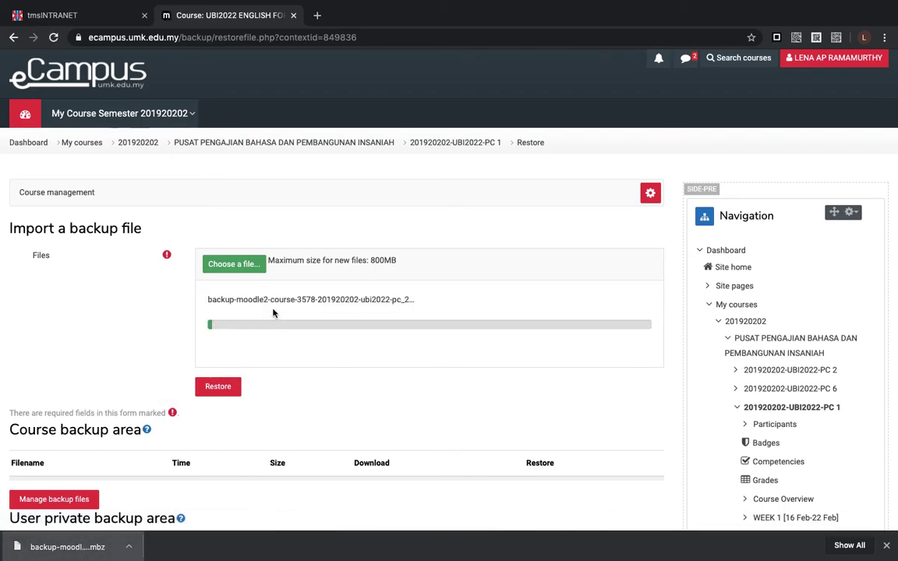
{"action": "scroll", "coordinate": [340, 445], "scroll_direction": "down", "scroll_amount": 3}
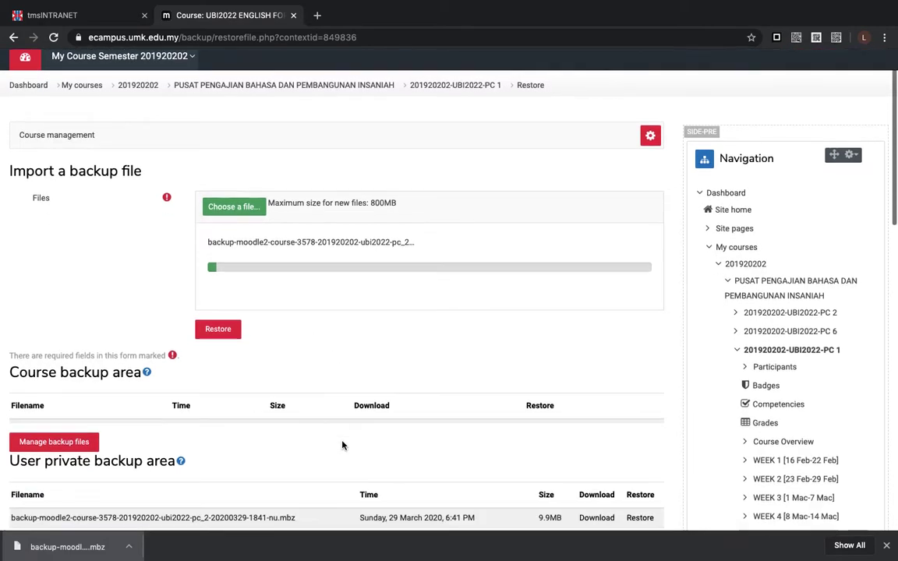
{"action": "scroll", "coordinate": [341, 446], "scroll_direction": "down", "scroll_amount": 1}
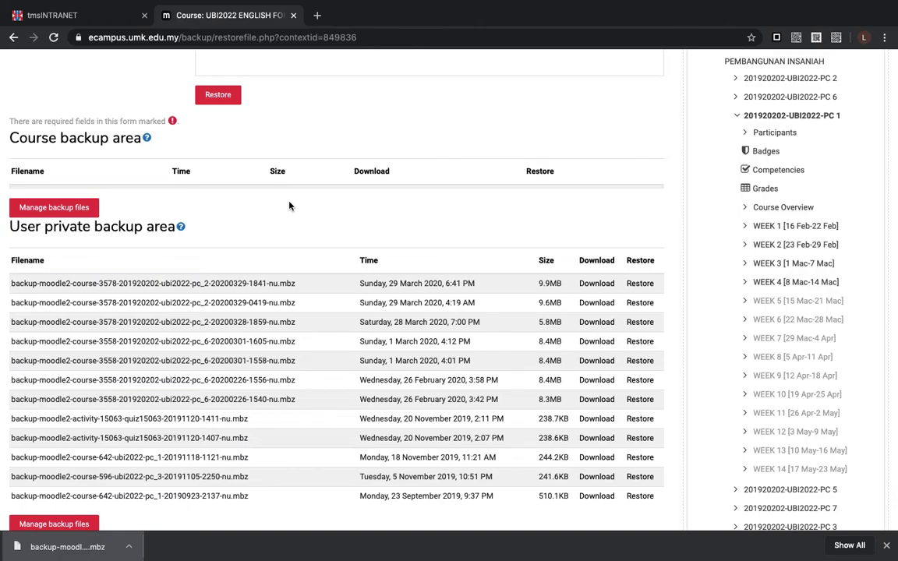
{"action": "scroll", "coordinate": [289, 206], "scroll_direction": "down", "scroll_amount": 2}
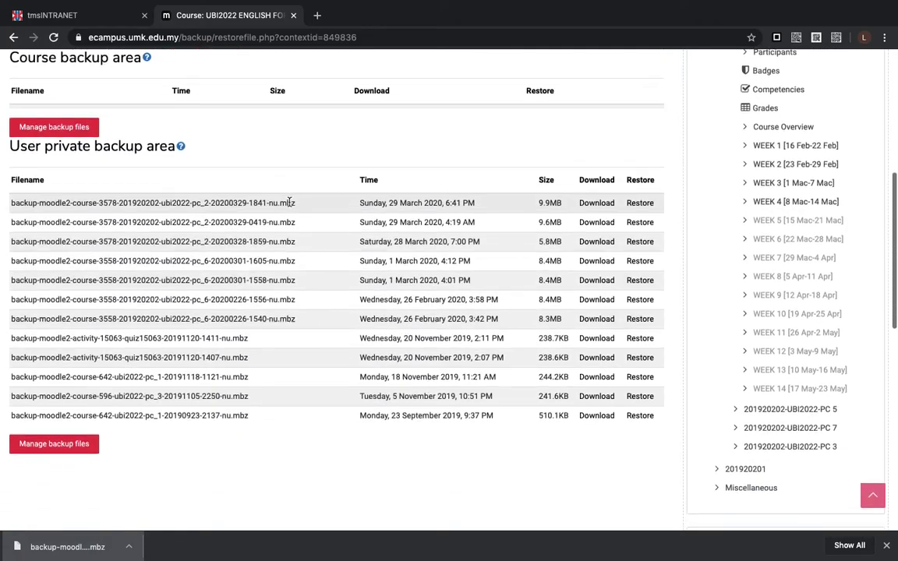
{"action": "scroll", "coordinate": [289, 202], "scroll_direction": "up", "scroll_amount": 1}
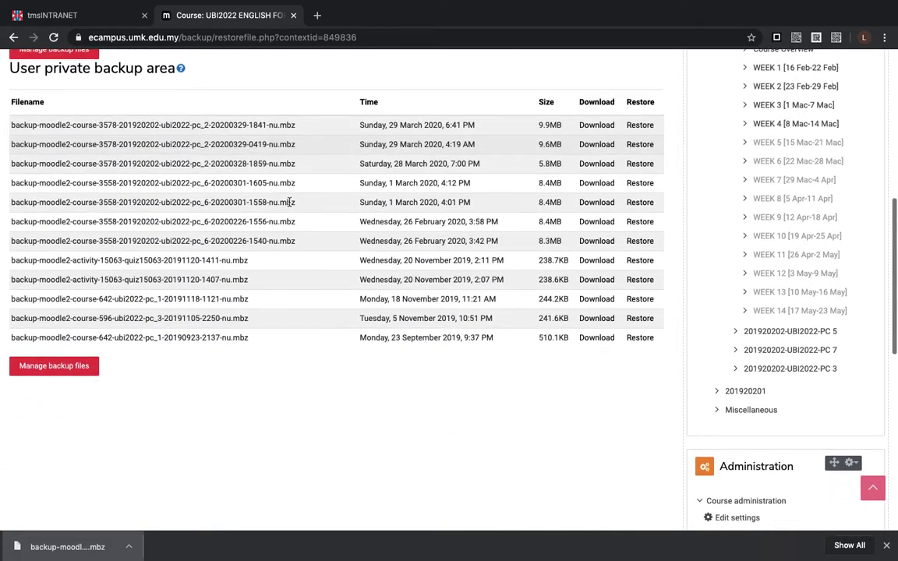
Leave the Restore page without saving and open the PC 1 course's Import page.
{"action": "scroll", "coordinate": [290, 202], "scroll_direction": "down", "scroll_amount": 5}
{"action": "scroll", "coordinate": [289, 202], "scroll_direction": "down", "scroll_amount": 1}
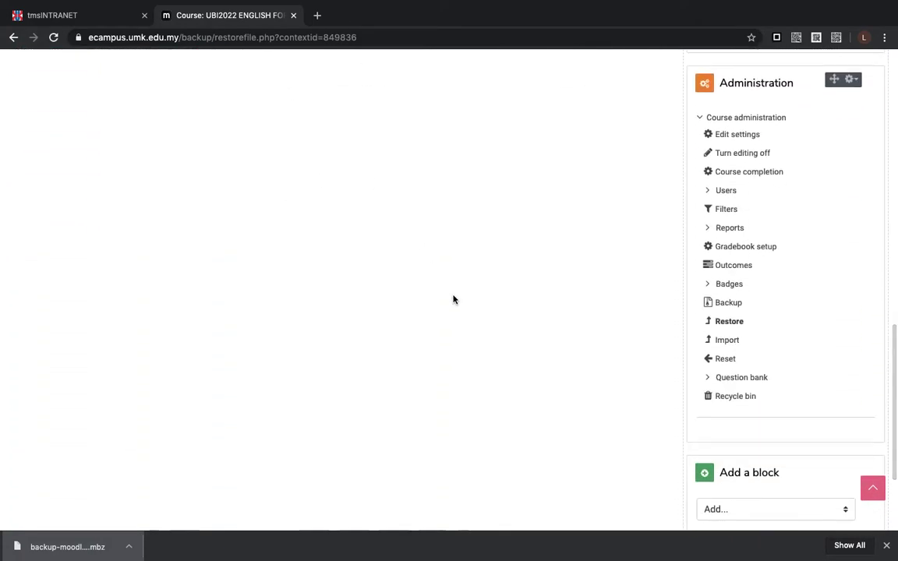
{"action": "left_click", "coordinate": [725, 343]}
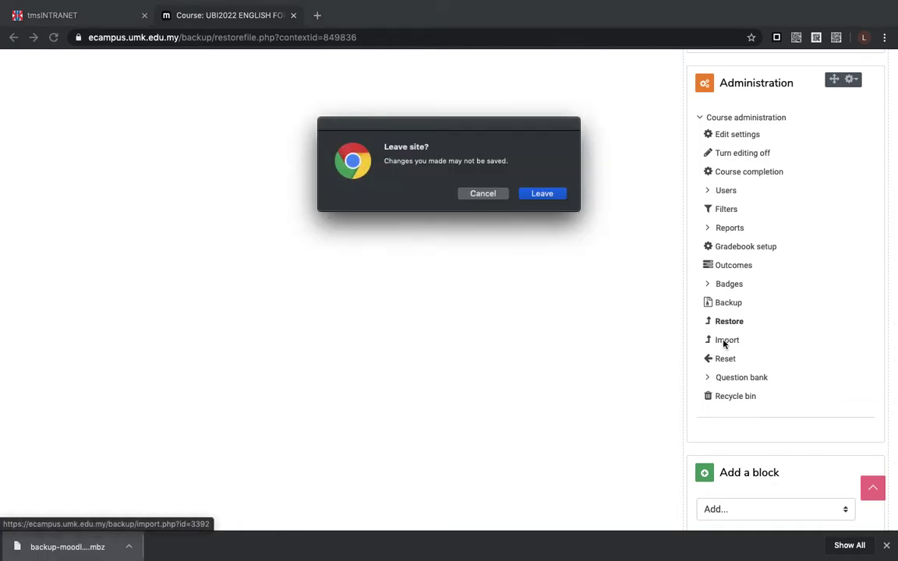
{"action": "left_click", "coordinate": [526, 194]}
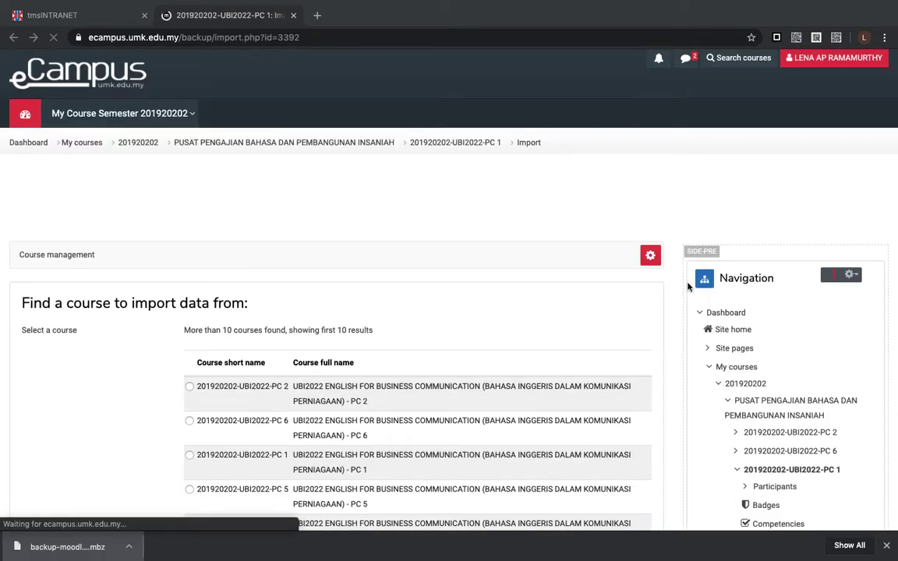
Choose 201920202-UBI2022-PC 2 as the course to import data from and continue to the initial settings.
{"action": "scroll", "coordinate": [460, 339], "scroll_direction": "down", "scroll_amount": 3}
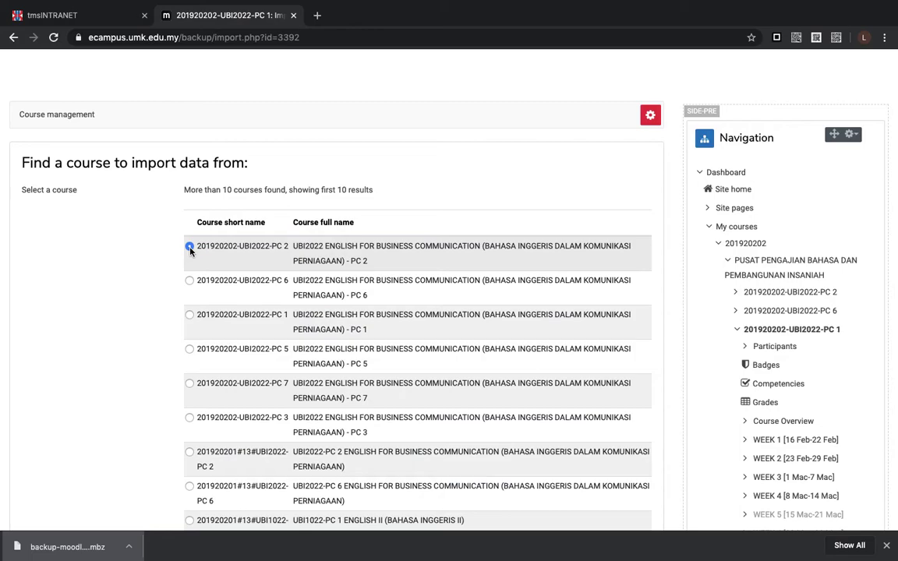
{"action": "left_click", "coordinate": [189, 247]}
{"action": "scroll", "coordinate": [200, 259], "scroll_direction": "down", "scroll_amount": 1}
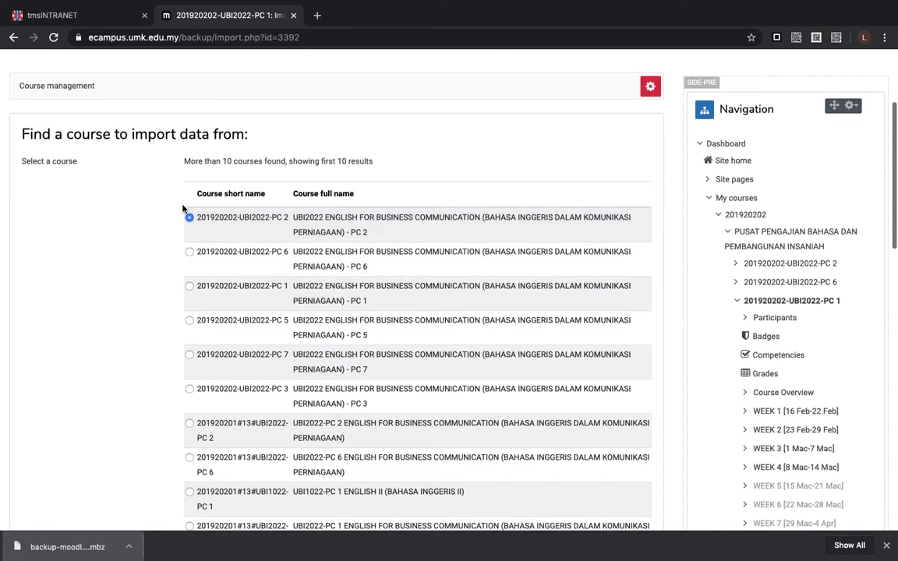
{"action": "scroll", "coordinate": [232, 230], "scroll_direction": "down", "scroll_amount": 3}
{"action": "scroll", "coordinate": [232, 230], "scroll_direction": "down", "scroll_amount": 3}
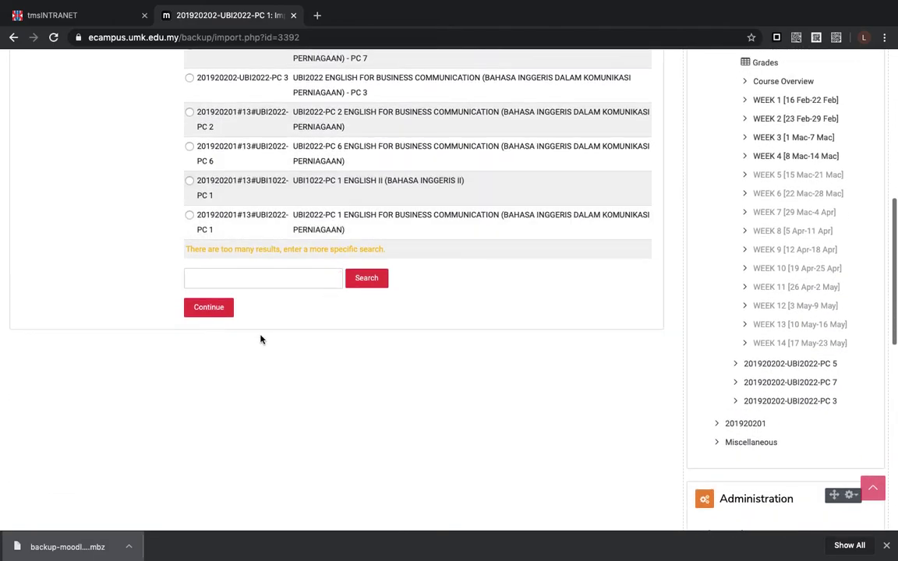
{"action": "left_click", "coordinate": [208, 309]}
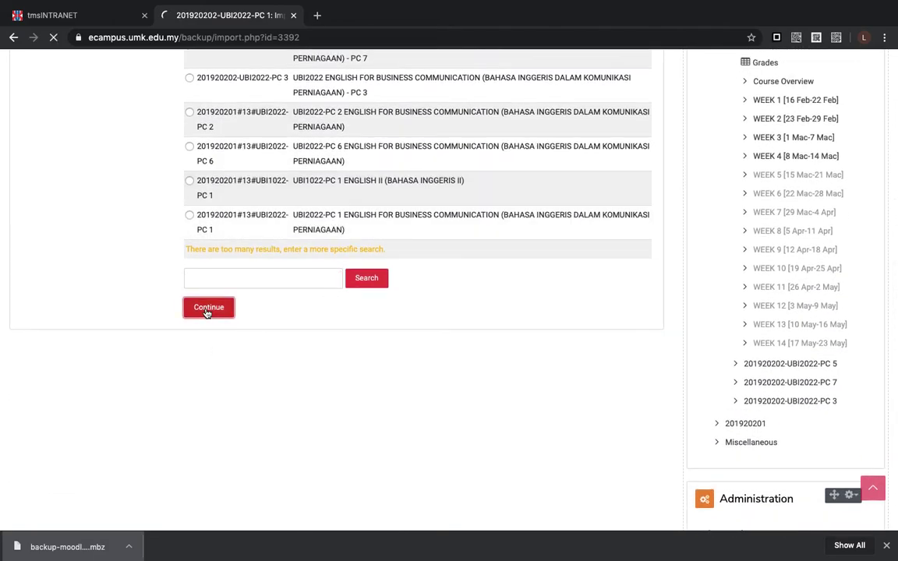
Accept the initial import settings and deselect all sections and activities in the schema settings.
{"action": "scroll", "coordinate": [204, 314], "scroll_direction": "down", "scroll_amount": 5}
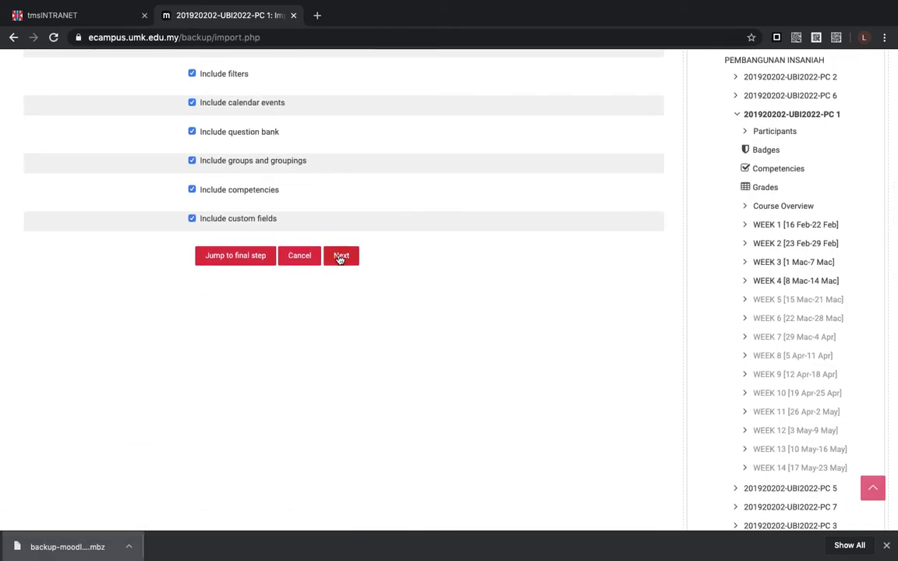
{"action": "left_click", "coordinate": [341, 257]}
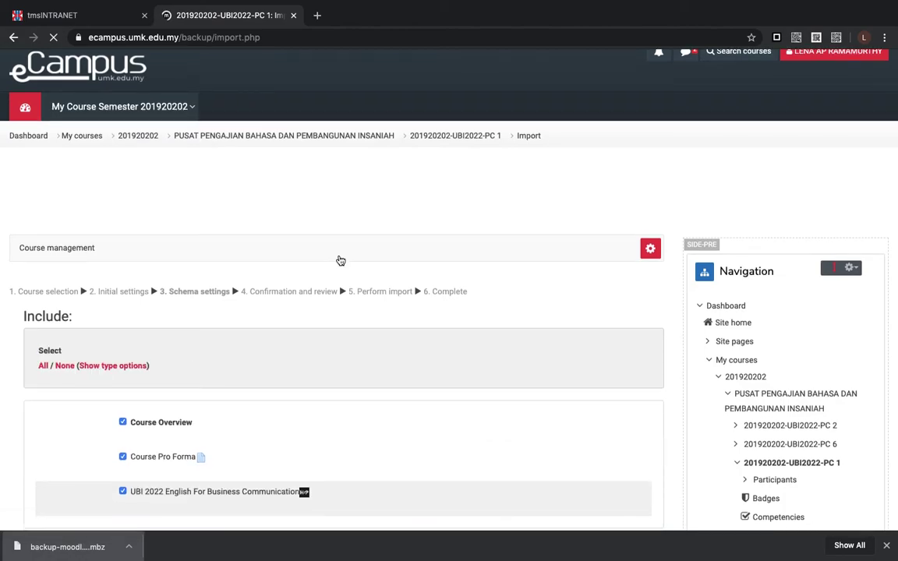
{"action": "scroll", "coordinate": [341, 261], "scroll_direction": "down", "scroll_amount": 3}
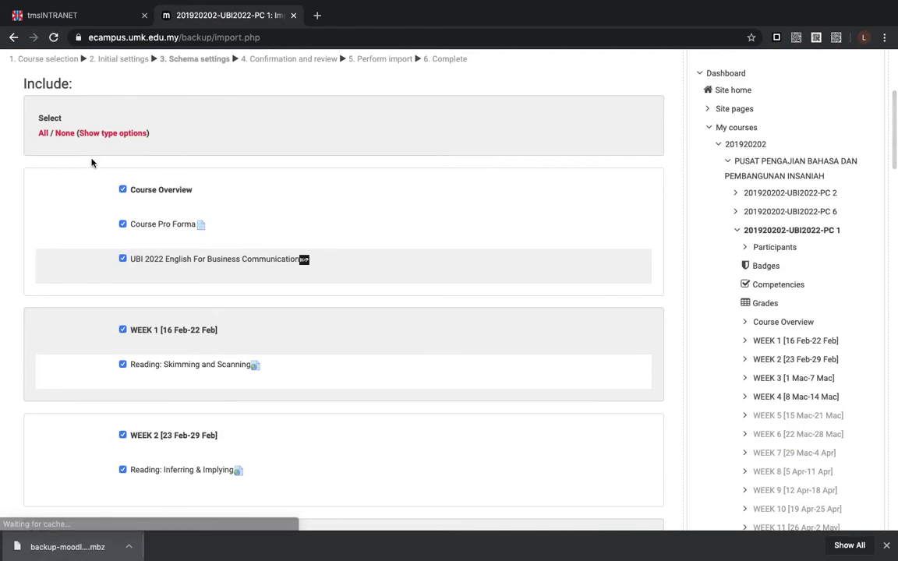
{"action": "scroll", "coordinate": [190, 246], "scroll_direction": "down", "scroll_amount": 5}
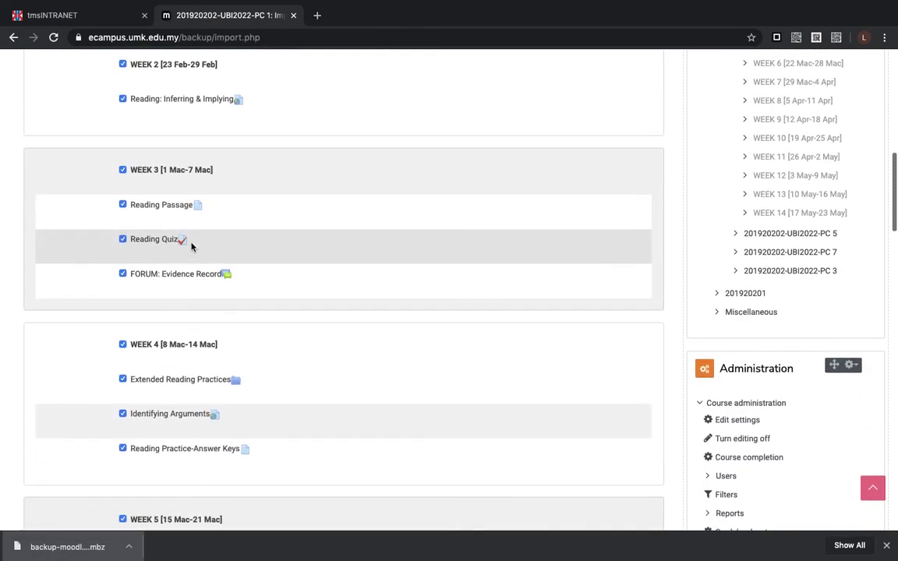
{"action": "scroll", "coordinate": [190, 245], "scroll_direction": "up", "scroll_amount": 9}
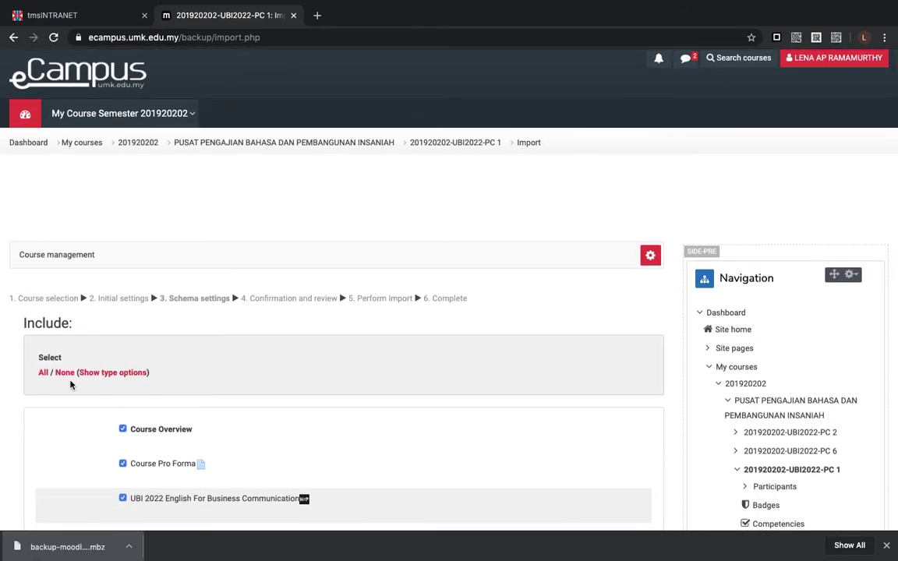
{"action": "left_click", "coordinate": [65, 373]}
Look through the weekly sections and their activities in the schema settings, including Week 8 with the Testing quiz.
{"action": "scroll", "coordinate": [371, 411], "scroll_direction": "down", "scroll_amount": 15}
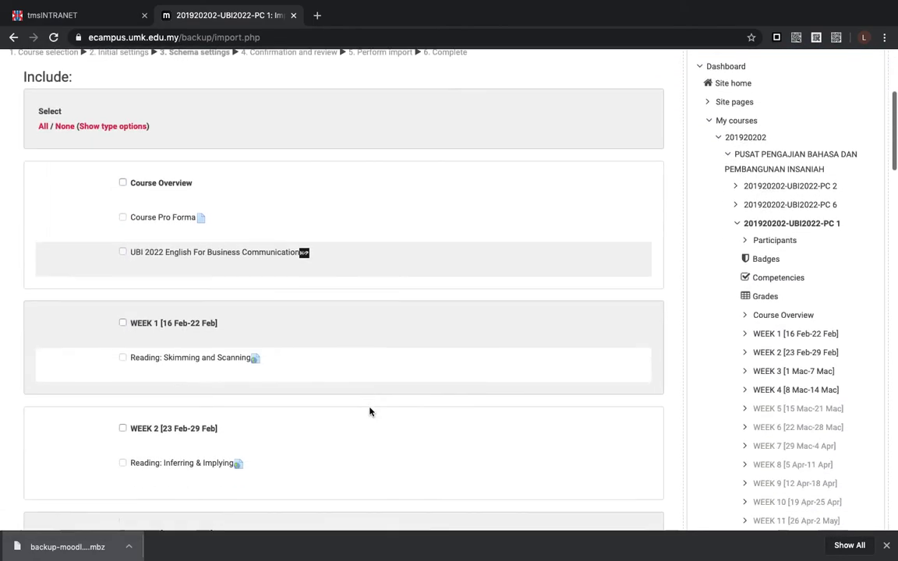
{"action": "scroll", "coordinate": [370, 412], "scroll_direction": "down", "scroll_amount": 6}
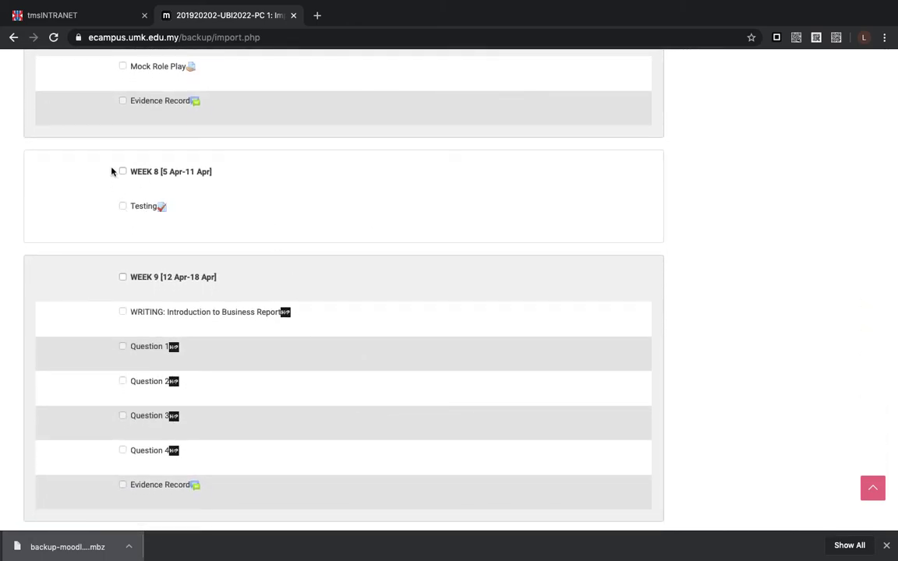
{"action": "scroll", "coordinate": [175, 203], "scroll_direction": "down", "scroll_amount": 4}
{"action": "scroll", "coordinate": [174, 203], "scroll_direction": "down", "scroll_amount": 10}
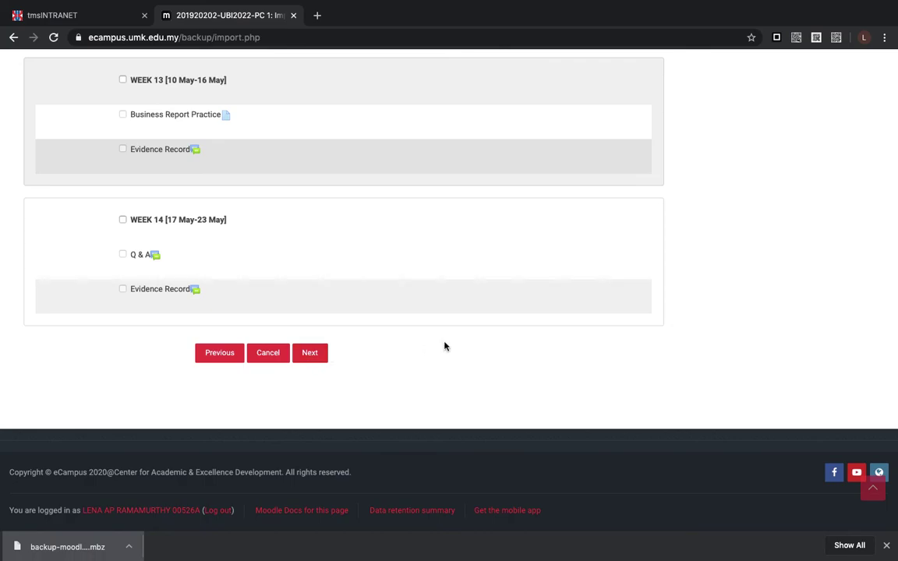
{"action": "scroll", "coordinate": [446, 346], "scroll_direction": "up", "scroll_amount": 10}
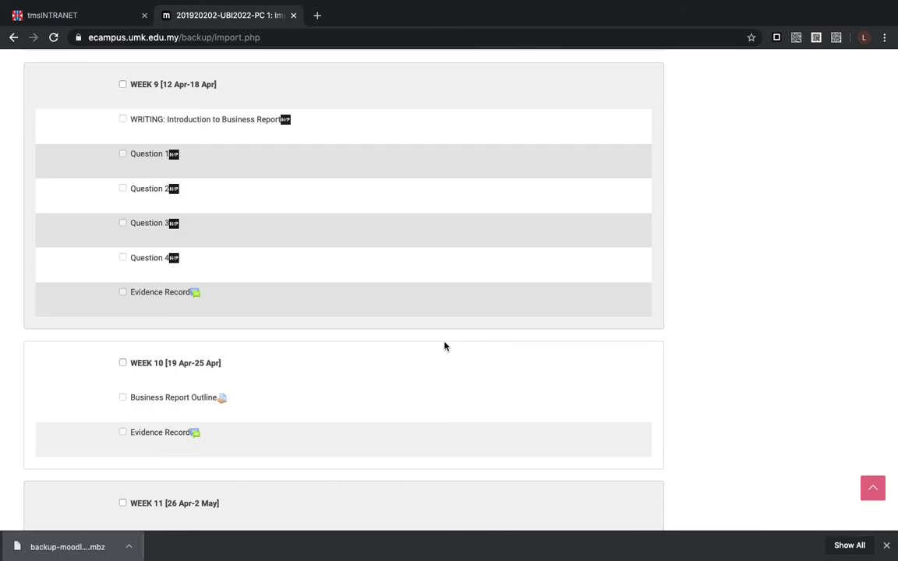
{"action": "scroll", "coordinate": [445, 346], "scroll_direction": "up", "scroll_amount": 20}
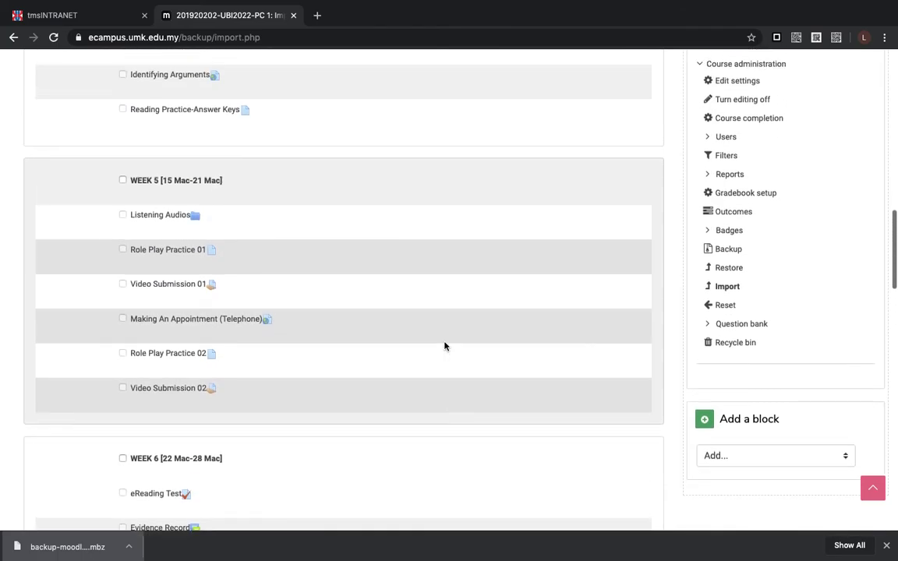